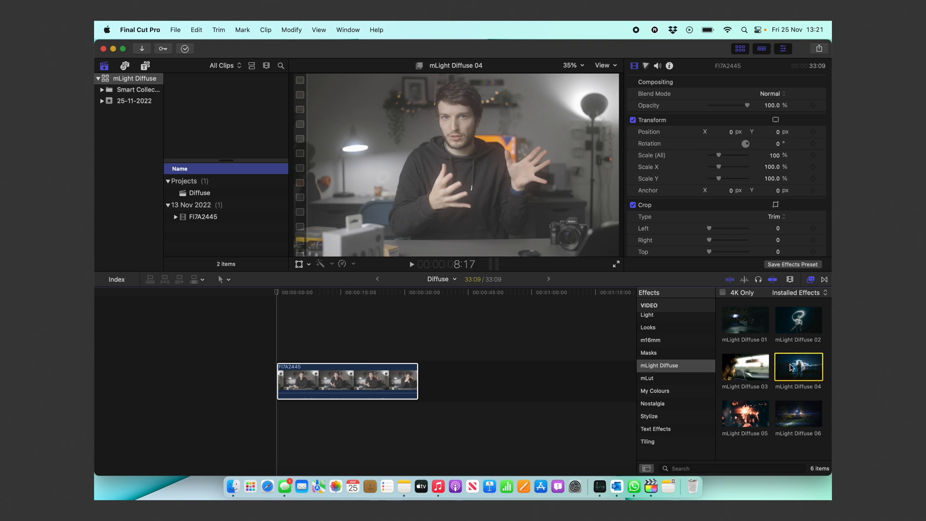
Step: Apply the mLight Diffuse 04 effect to the clip in the timeline and look through its settings
drag(791, 365, 390, 374)
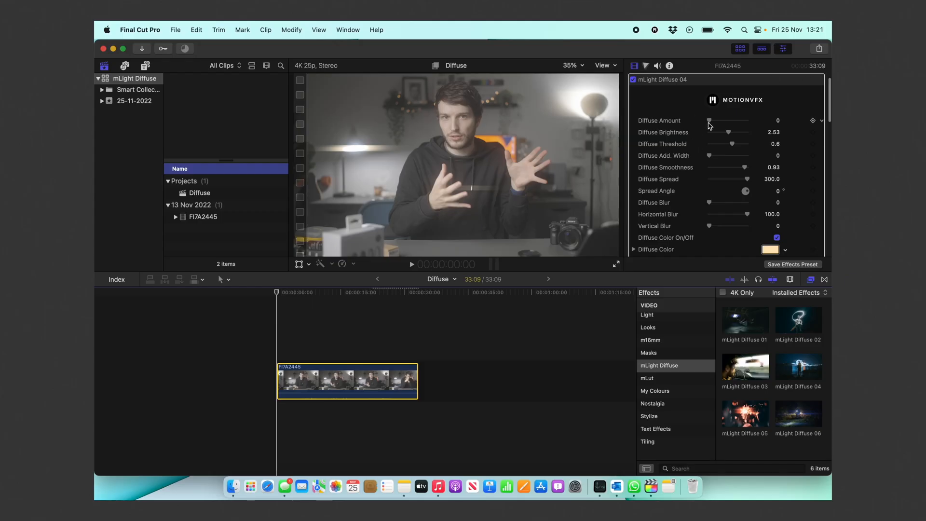
scroll(694, 183, down, 10)
scroll(692, 189, up, 8)
scroll(699, 169, up, 3)
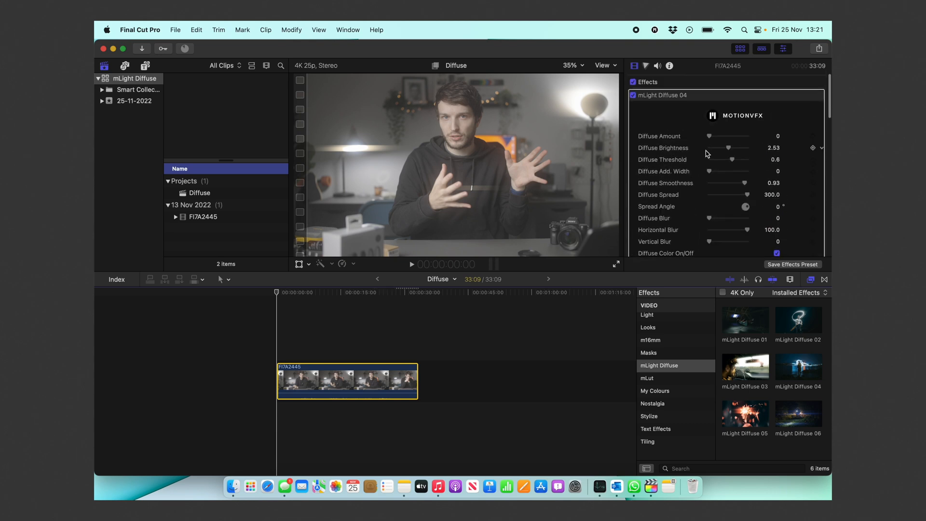
Step: Set the diffuse effect's Diffuse Amount to 0, Brightness to 0.81, Threshold to 0.67 and Smoothness to 1.0
mouse_move(709, 137)
mouse_down()
mouse_move(731, 138)
mouse_move(704, 139)
mouse_up()
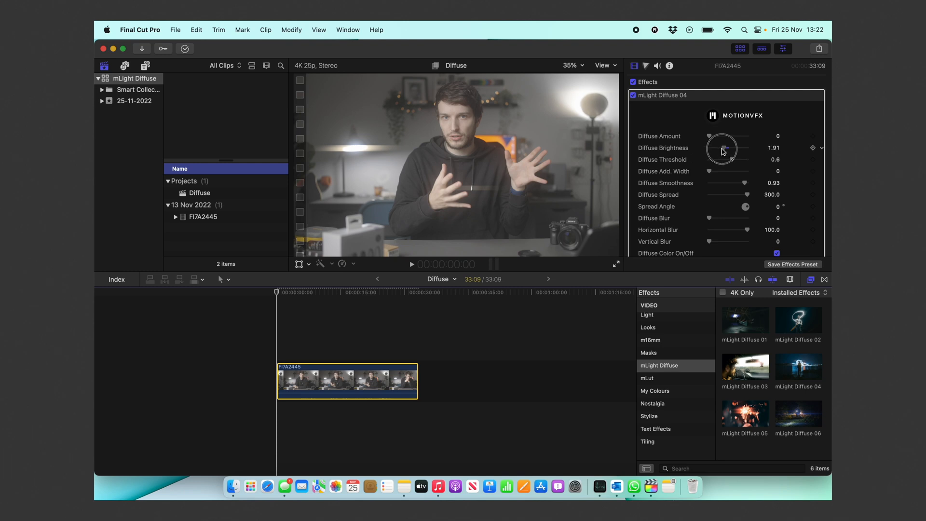
mouse_move(715, 150)
mouse_down()
mouse_move(728, 148)
mouse_move(709, 150)
mouse_move(727, 154)
mouse_move(716, 154)
mouse_up()
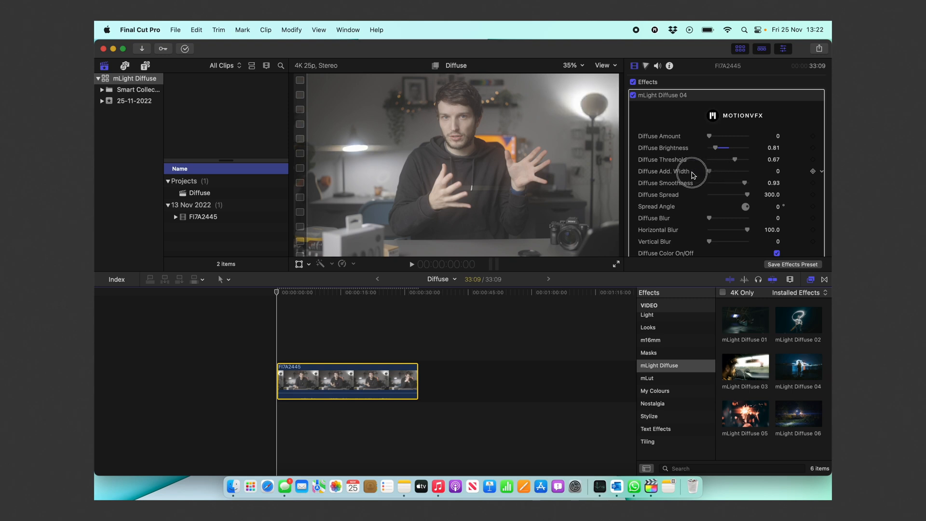
drag(729, 187, 751, 192)
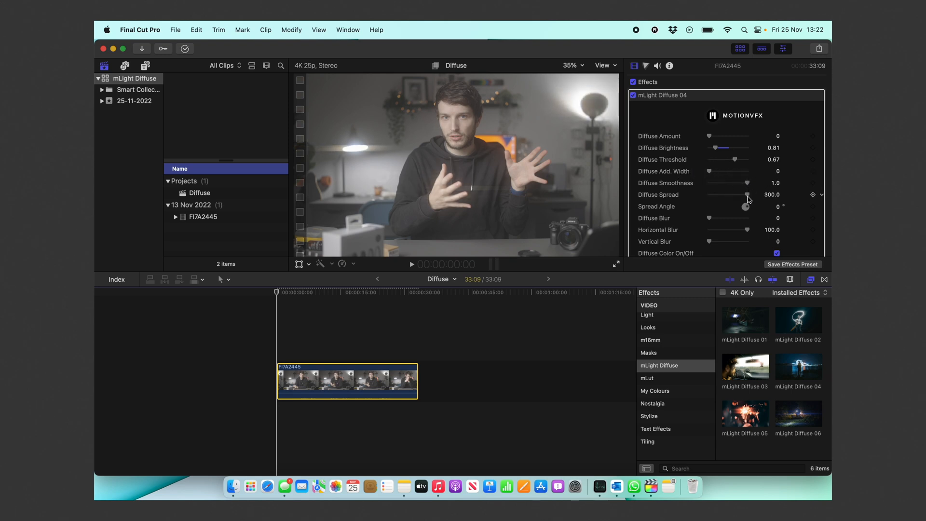
Step: Change the effect's Diffuse Color to a deep blue of about R 3, G 37, B 177
scroll(713, 213, down, 3)
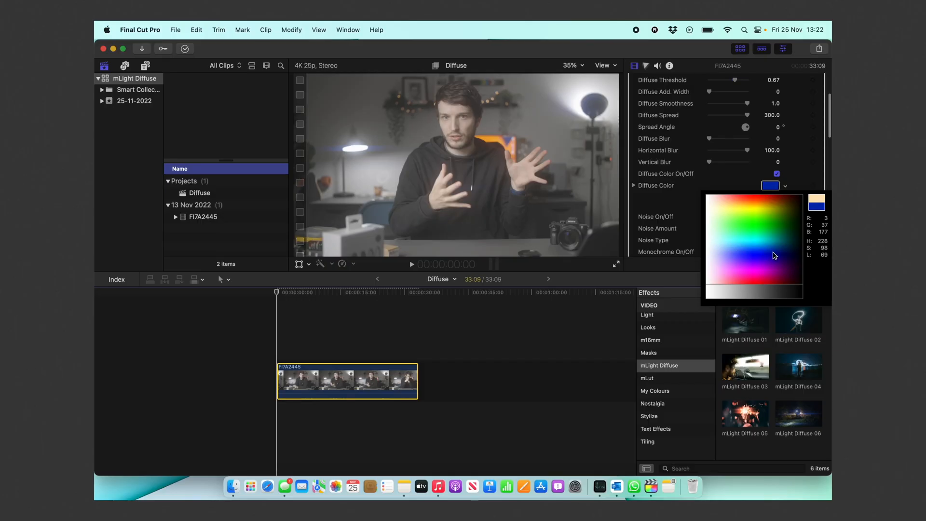
click(774, 256)
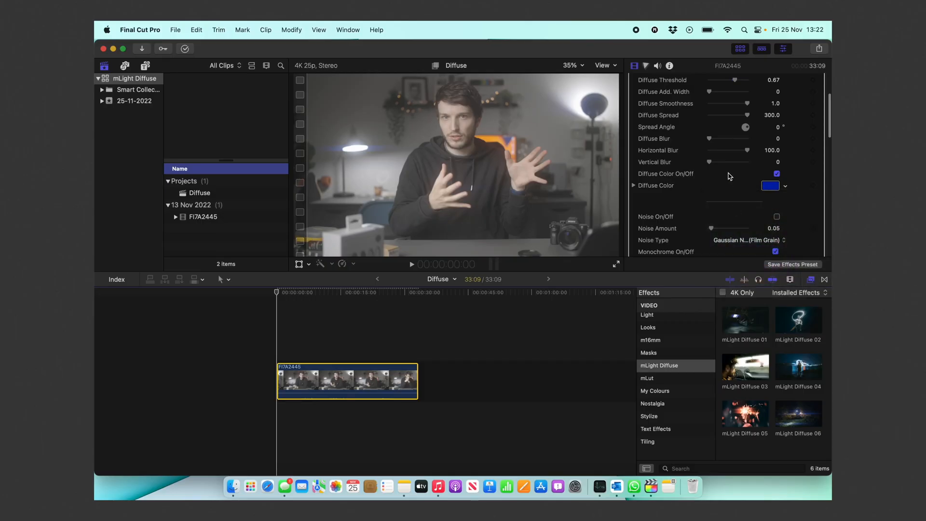
scroll(729, 176, up, 5)
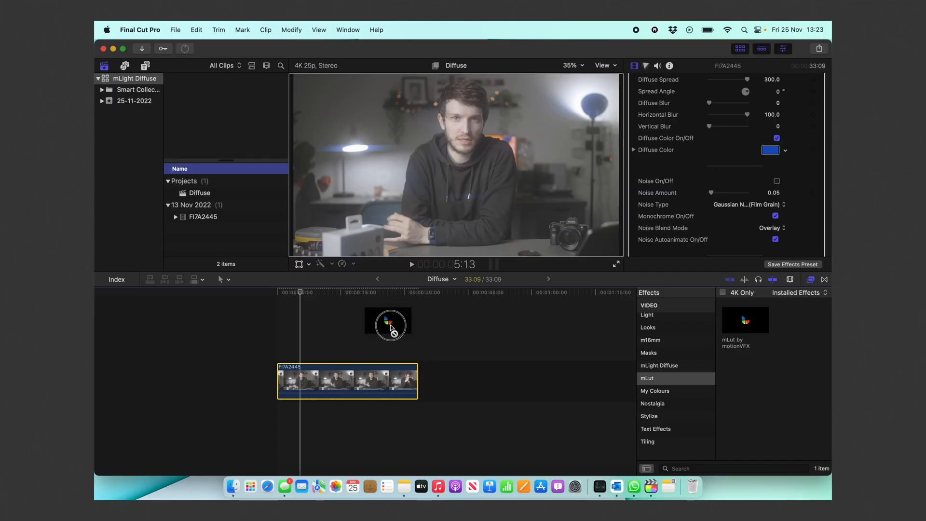
Step: Add the Base Correction adjustment title above the clip, spanning its full length
drag(393, 320, 307, 384)
click(145, 66)
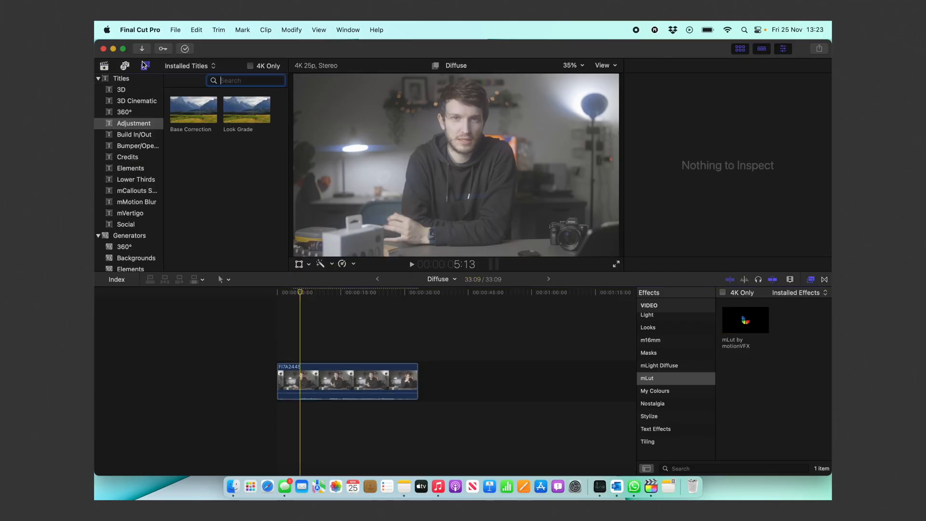
drag(202, 125, 418, 354)
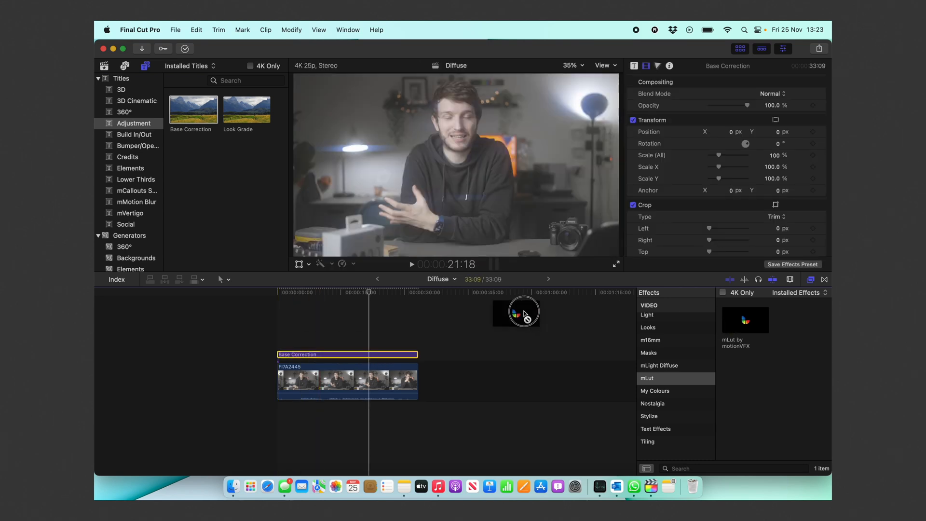
Step: Apply the mLut effect to the Base Correction layer with the C-LOG v1 preset from Utility LOG To Rec709
click(371, 357)
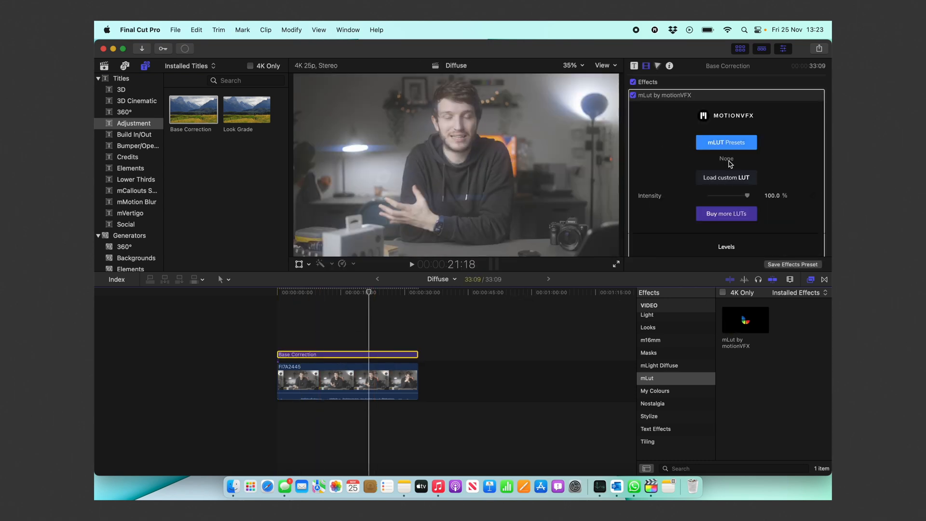
click(726, 142)
click(263, 140)
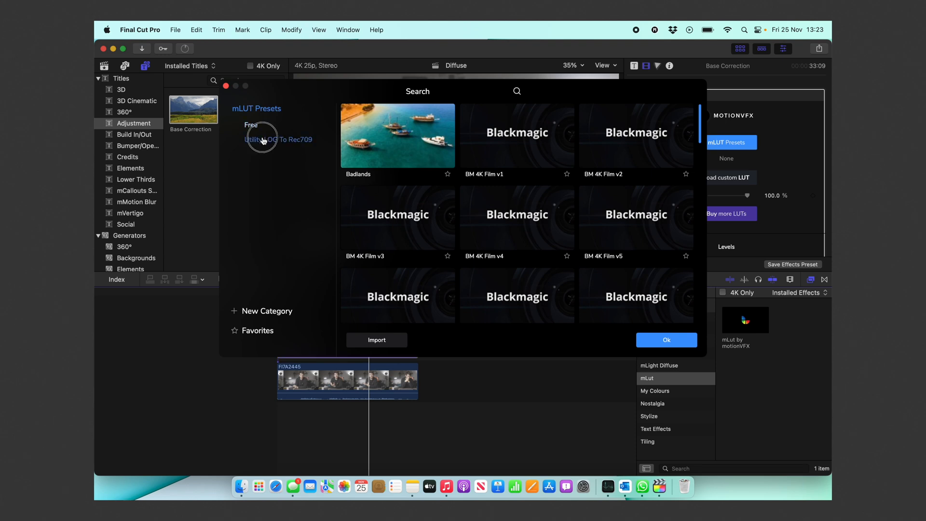
scroll(466, 234, down, 10)
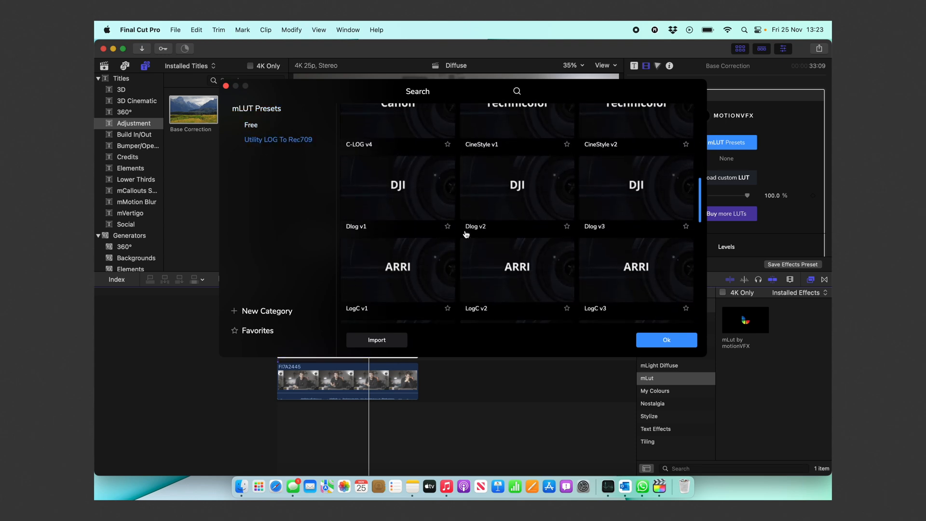
scroll(465, 233, down, 3)
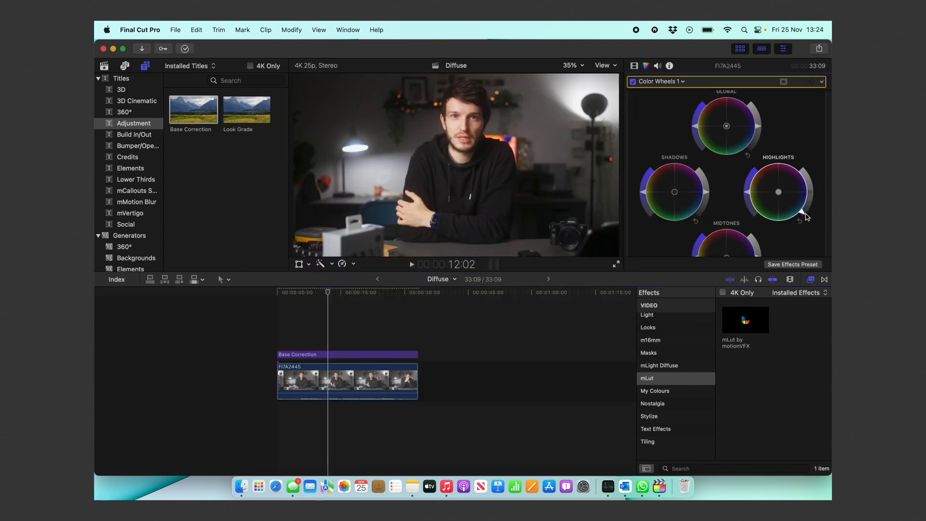
Step: Add the Look Grade adjustment title above Base Correction and apply the mLut effect to it
drag(246, 110, 473, 346)
drag(745, 320, 367, 341)
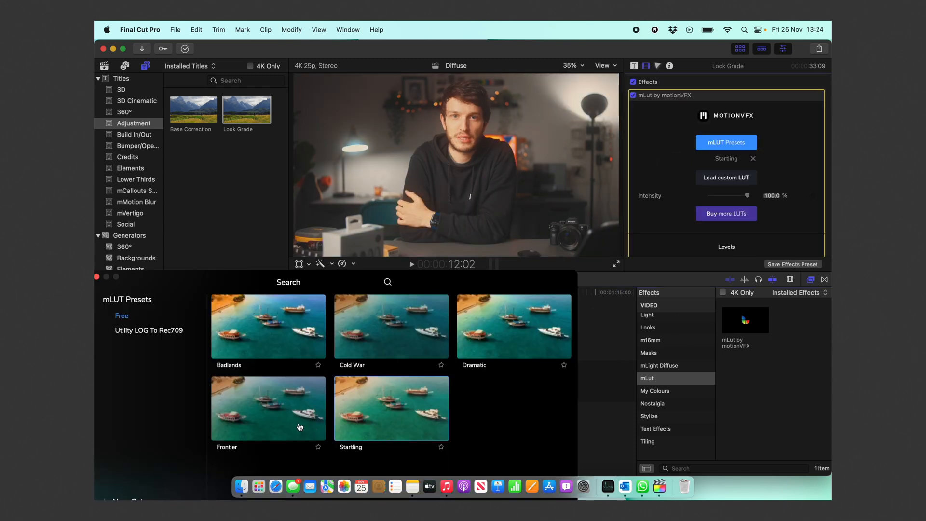
Step: Choose the free Badlands LUT preset for the Look Grade layer and set its Intensity to 76.24%
click(287, 407)
click(280, 338)
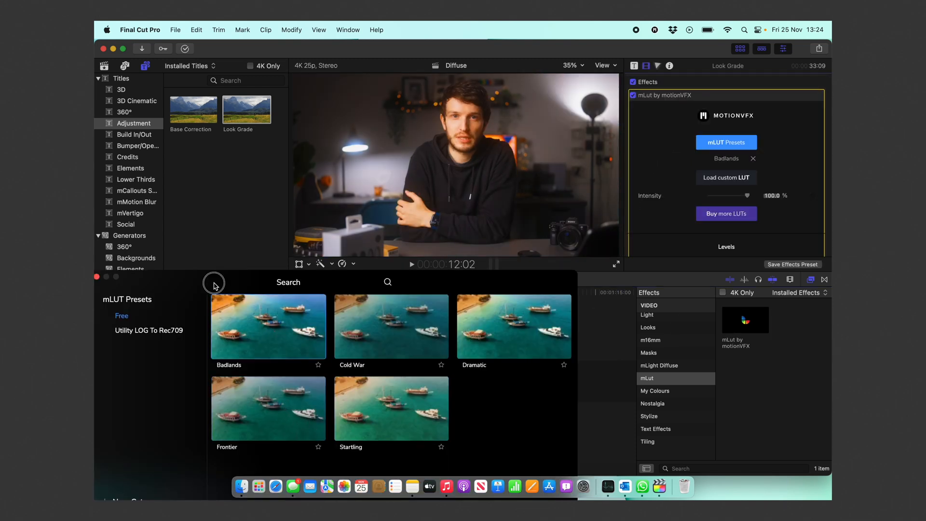
drag(215, 286, 228, 161)
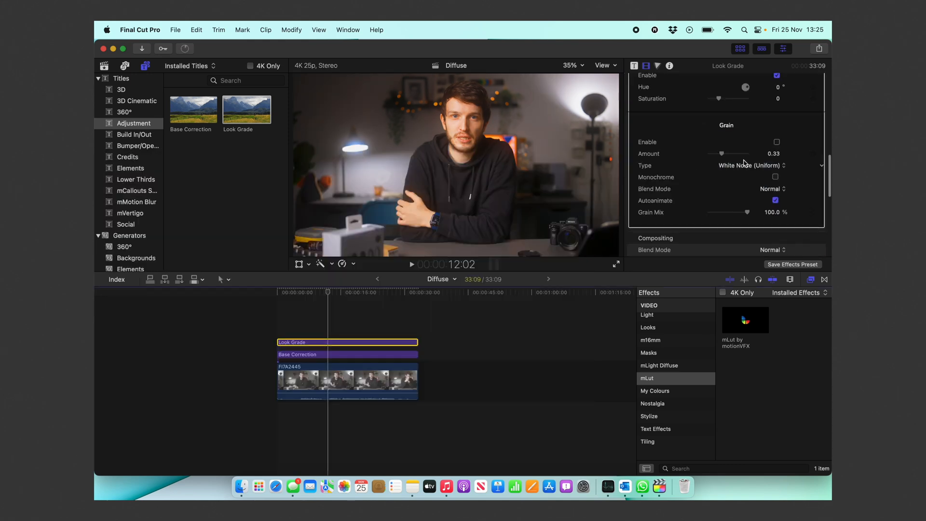
scroll(677, 114, up, 5)
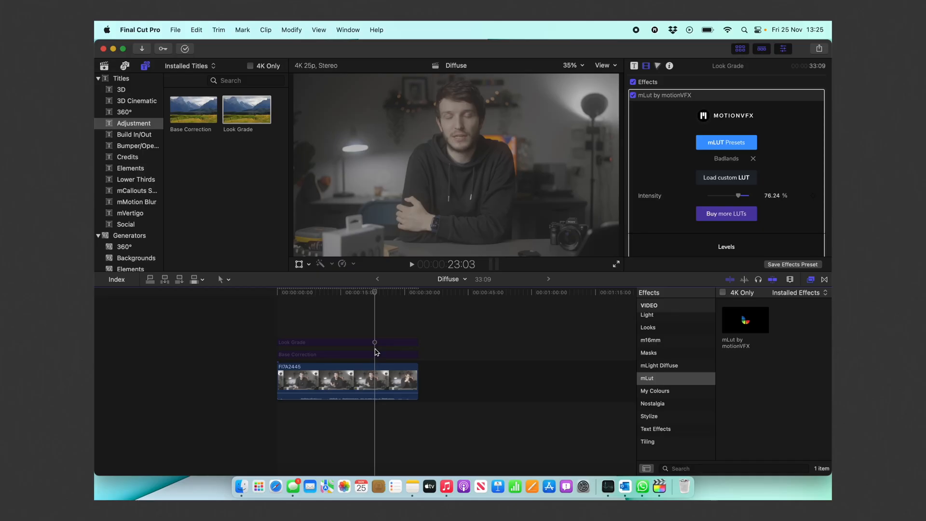
Step: Re-enable the Base Correction and Look Grade adjustment layers above the clip
click(374, 354)
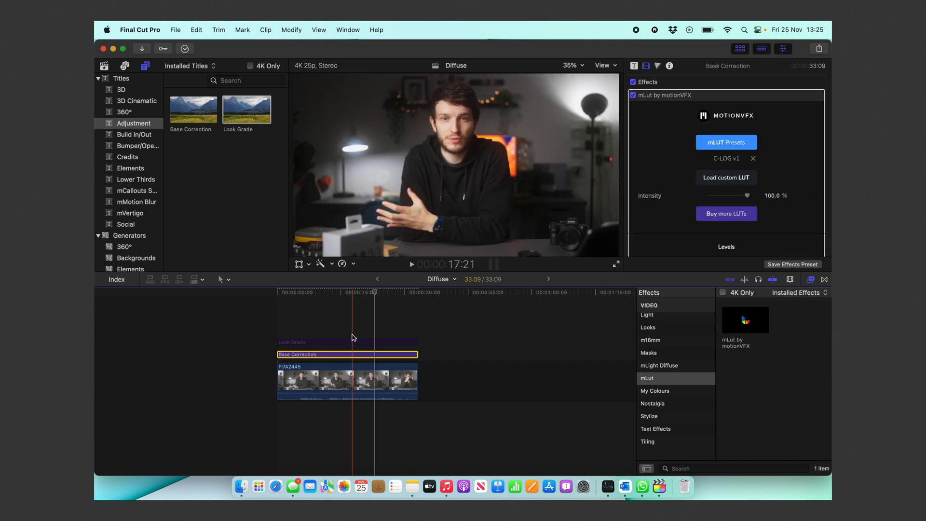
click(350, 343)
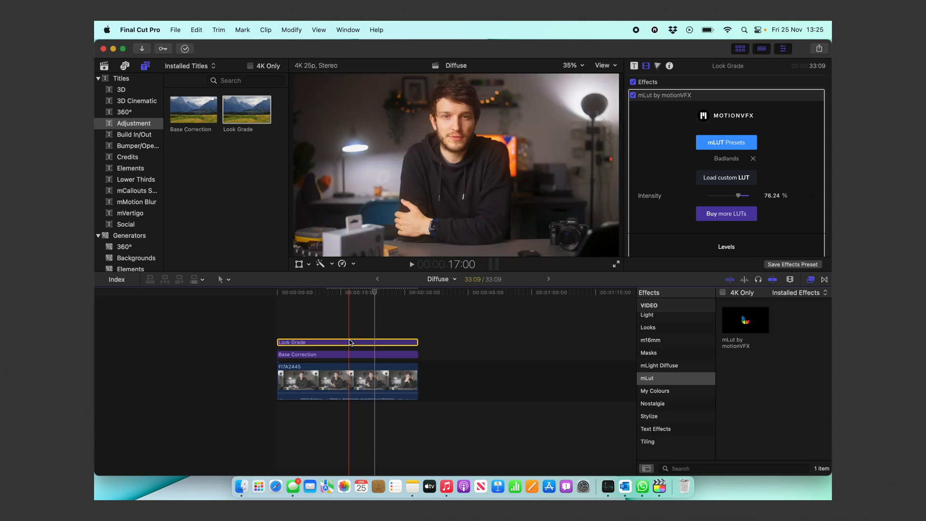
Step: Turn the mLight Diffuse 04 effect back on for the video clip and set its Diffuse Amount to 0
click(309, 376)
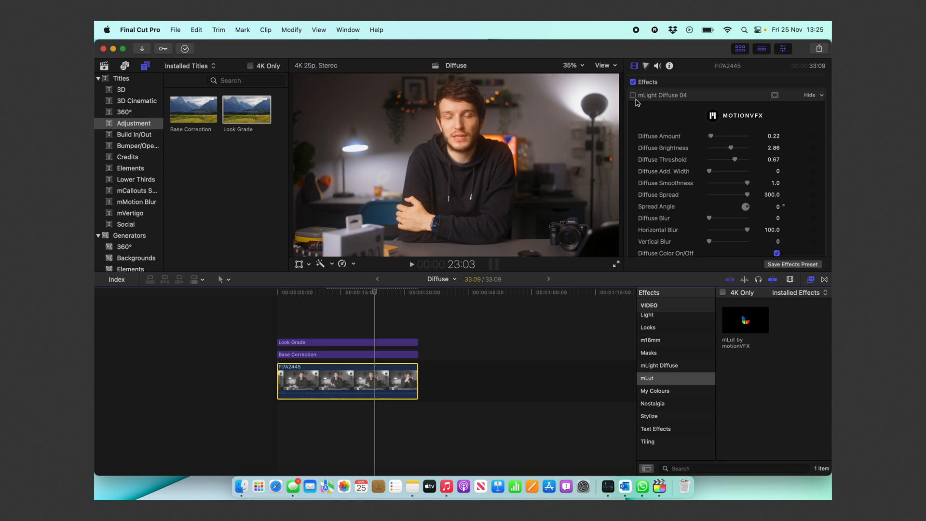
click(633, 95)
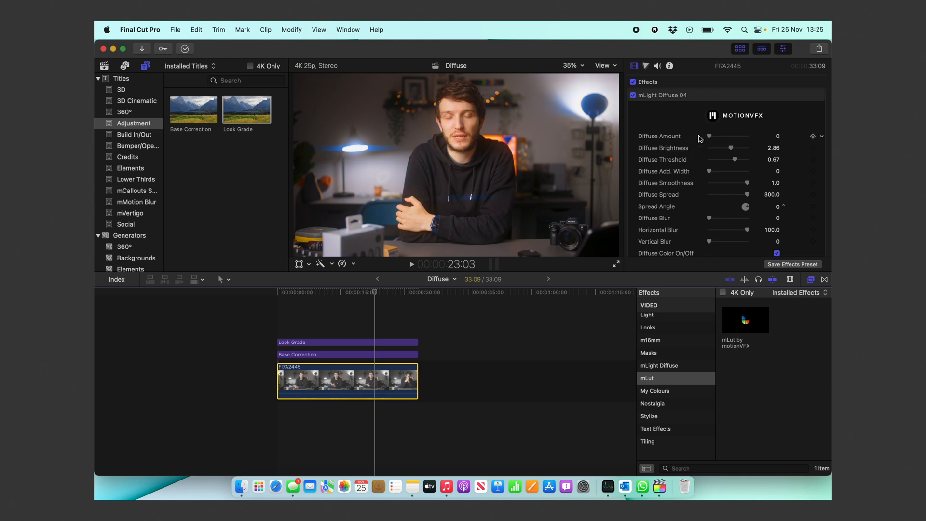
drag(713, 136, 680, 137)
Step: Enable the diffuse effect's noise with an amount of 0.16 and monochrome off, and preview it in playback
scroll(761, 167, down, 3)
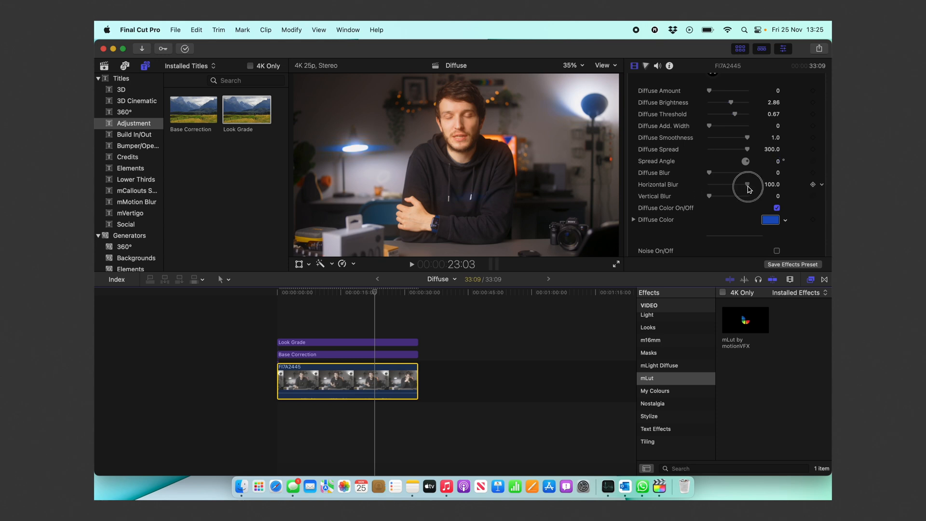
scroll(715, 203, down, 8)
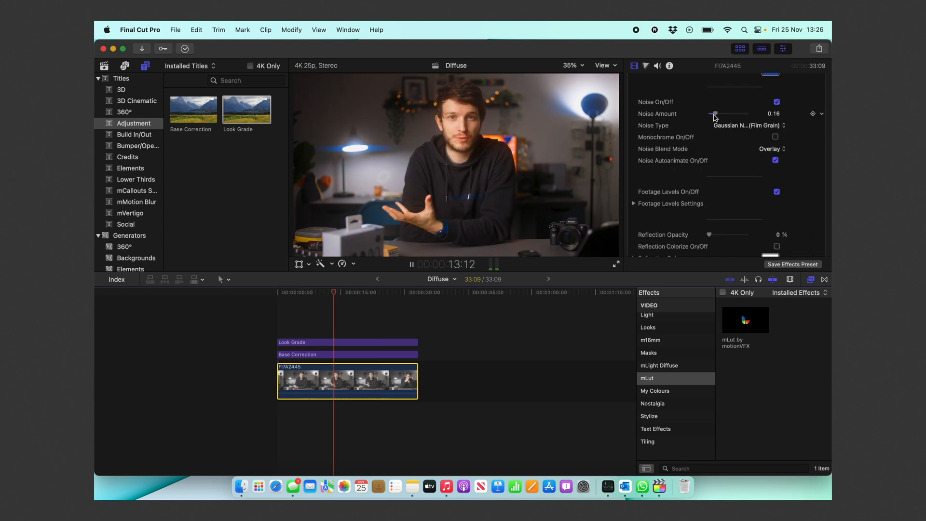
key(space)
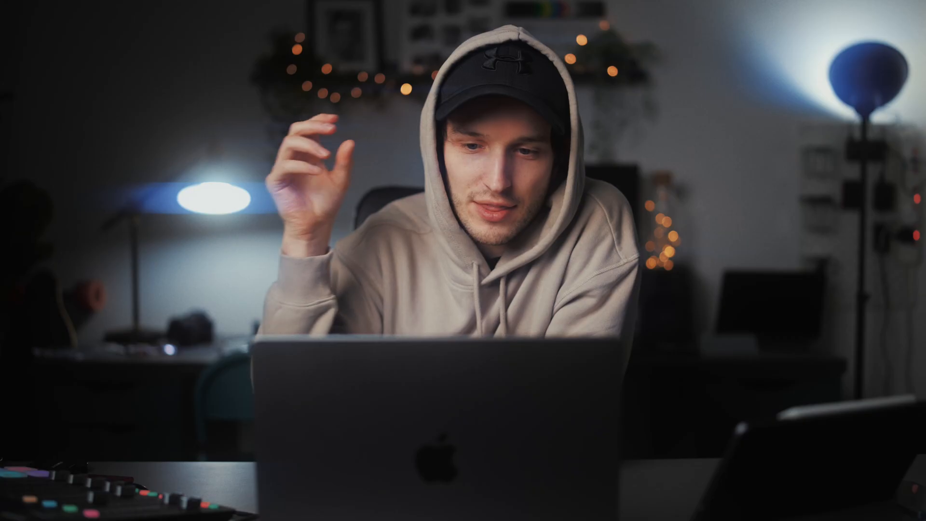